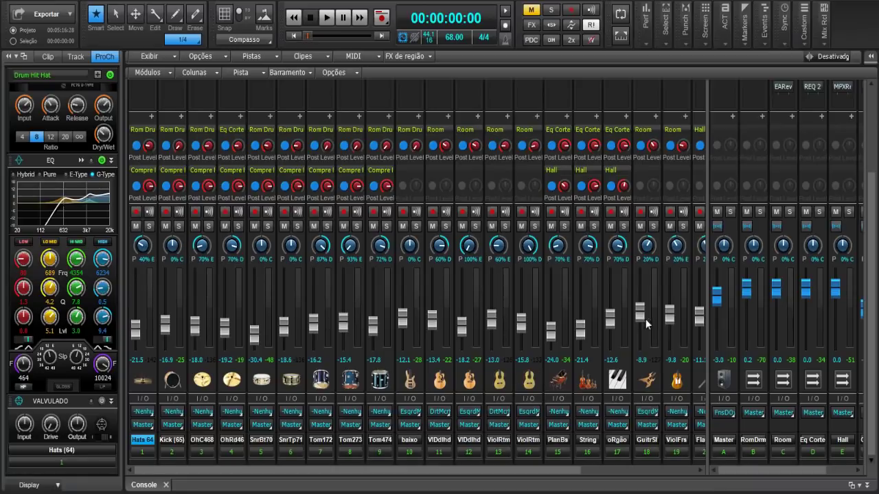
# Step: Select tracks 1 to 24 in the console and raise all their volume faders together by about 5 dB
pyautogui.moveTo(565, 473); pyautogui.dragTo(726, 472)
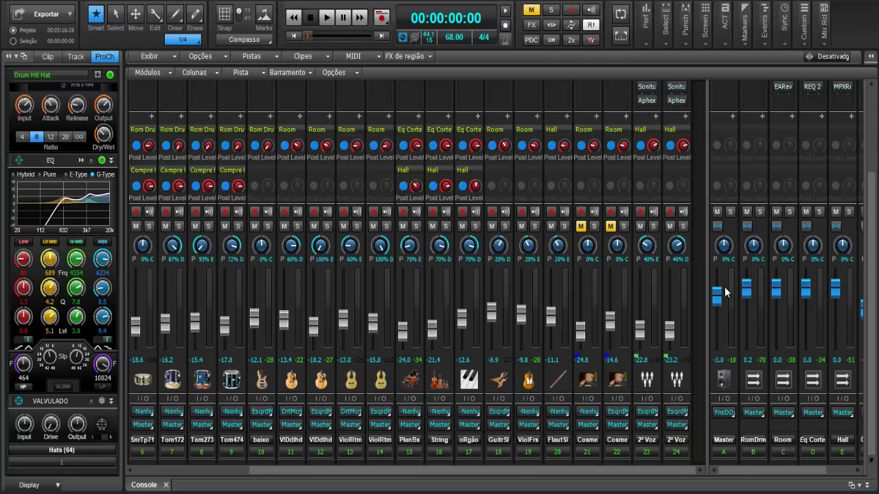
pyautogui.moveTo(447, 471); pyautogui.dragTo(277, 479)
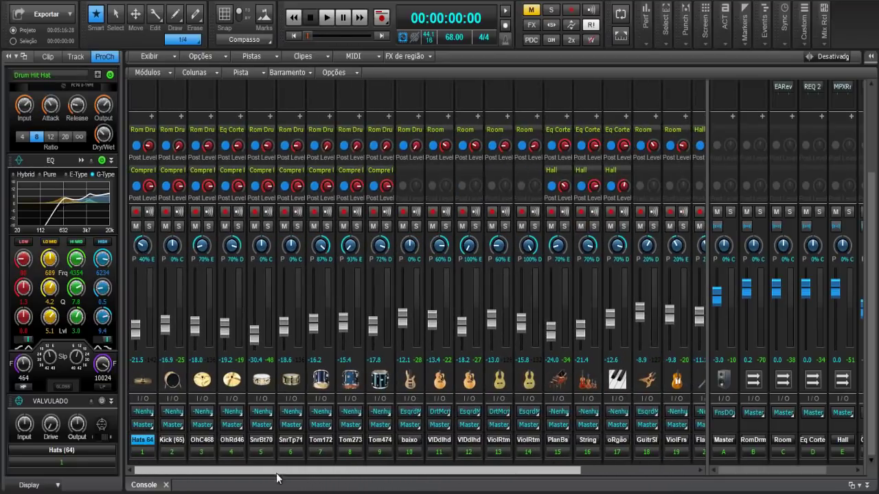
pyautogui.moveTo(134, 450); pyautogui.dragTo(685, 454)
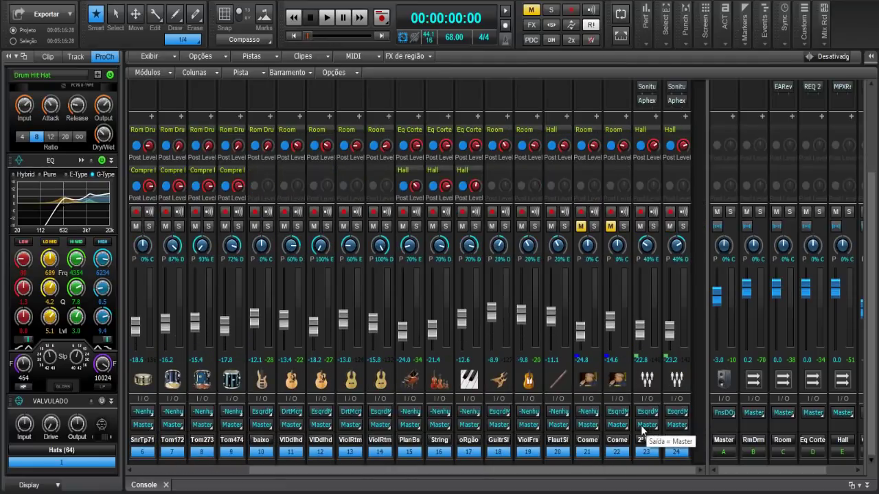
pyautogui.press('ctrl')
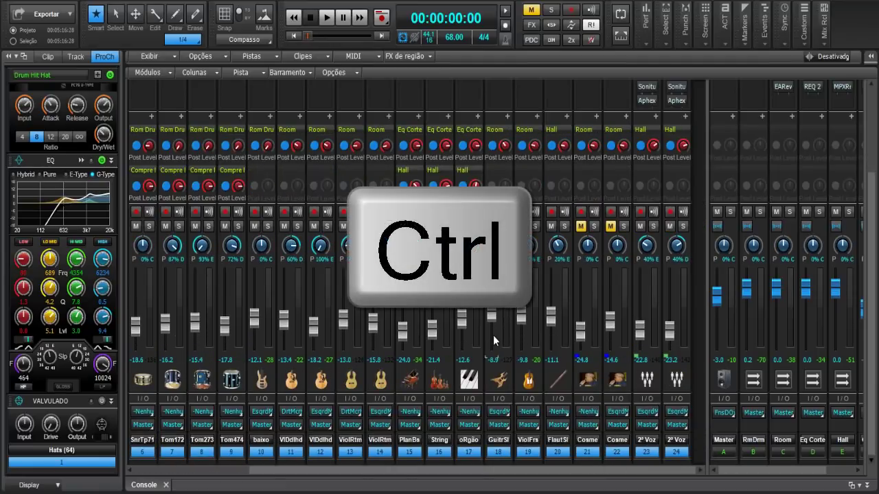
pyautogui.scroll(8, 463, 320)
pyautogui.scroll(-3, 463, 316)
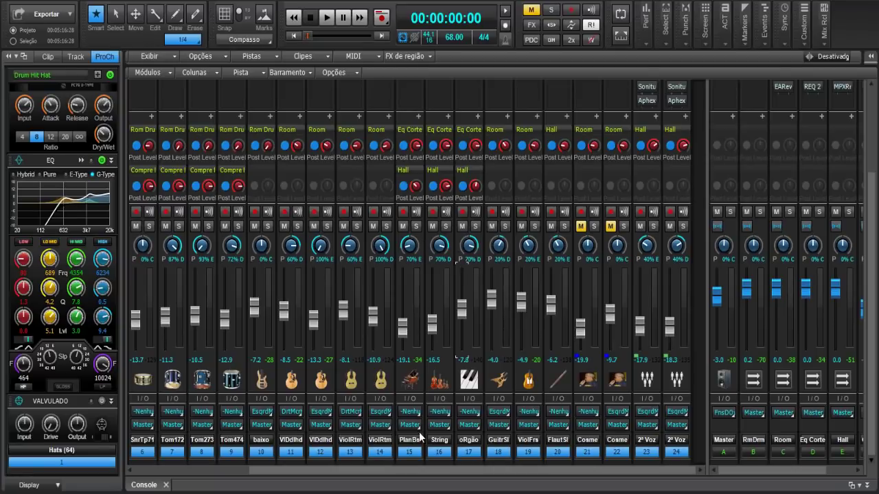
# Step: Widen the console's track area to fit all 24 strips and select only drum tracks 1 to 9
pyautogui.moveTo(706, 326); pyautogui.dragTo(791, 327)
pyautogui.moveTo(582, 471)
pyautogui.mouseDown()
pyautogui.moveTo(554, 473)
pyautogui.moveTo(565, 475)
pyautogui.mouseUp()
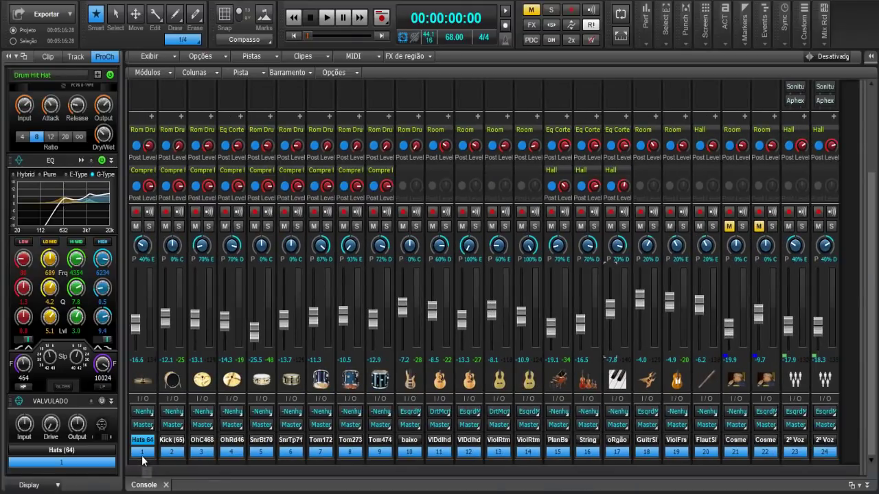
pyautogui.click(142, 455)
pyautogui.moveTo(152, 460); pyautogui.dragTo(381, 455)
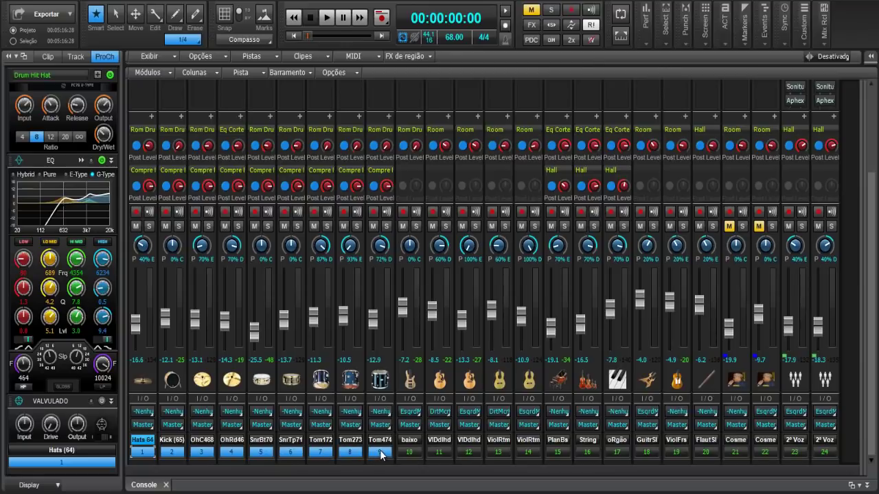
# Step: Toggle solo on and off, and likewise mute, for all selected drum tracks at once
pyautogui.press('ctrl')
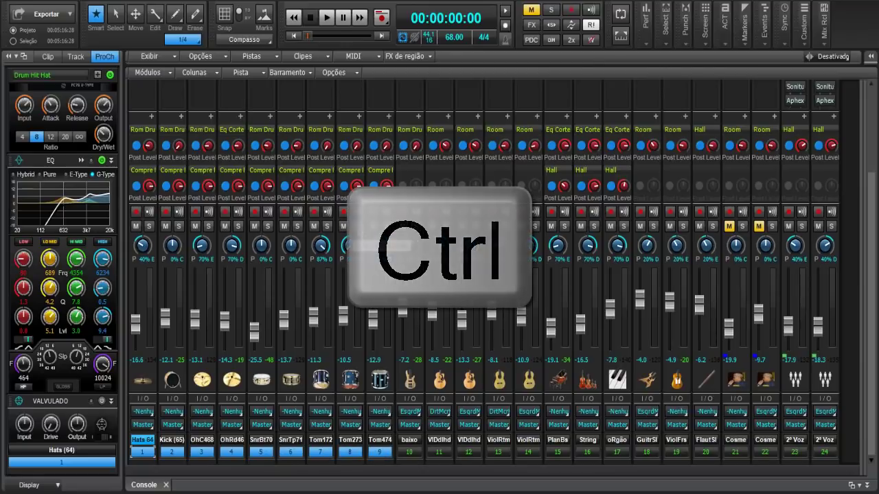
pyautogui.keyDown('ctrl'); pyautogui.click(358, 226); pyautogui.keyUp('ctrl')
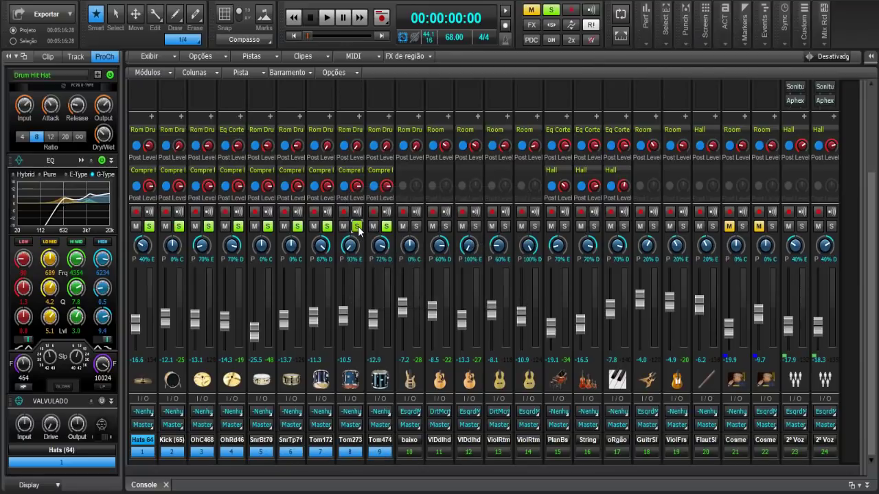
pyautogui.keyDown('ctrl'); pyautogui.click(358, 226); pyautogui.keyUp('ctrl')
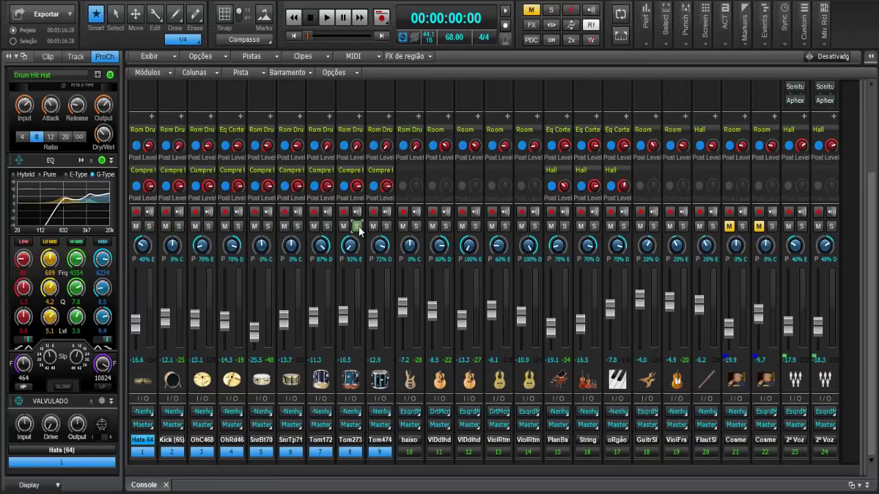
pyautogui.keyDown('ctrl'); pyautogui.click(345, 226); pyautogui.keyUp('ctrl')
pyautogui.keyDown('ctrl'); pyautogui.click(346, 227); pyautogui.keyUp('ctrl')
# Step: Insert the smartComp effect on all selected drum tracks at once, close its window, and undo the insertion
pyautogui.scroll(3, 320, 98)
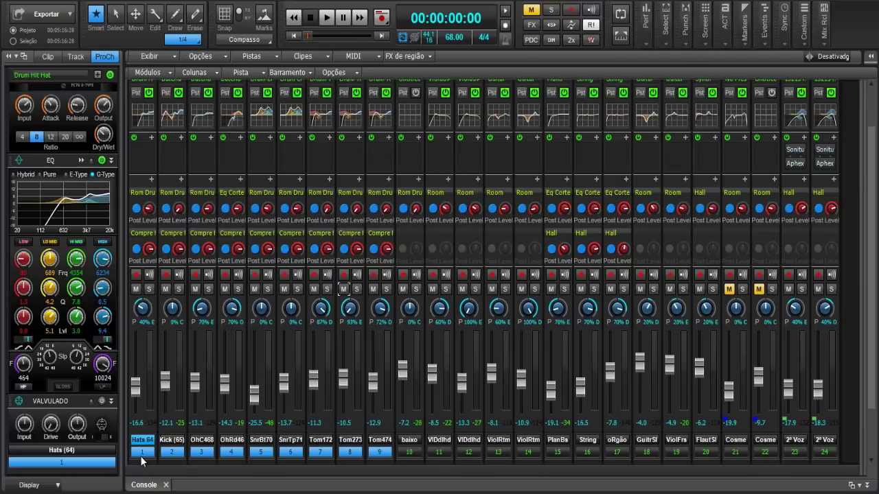
pyautogui.rightClick(149, 151)
pyautogui.click(175, 160)
pyautogui.moveTo(184, 146)
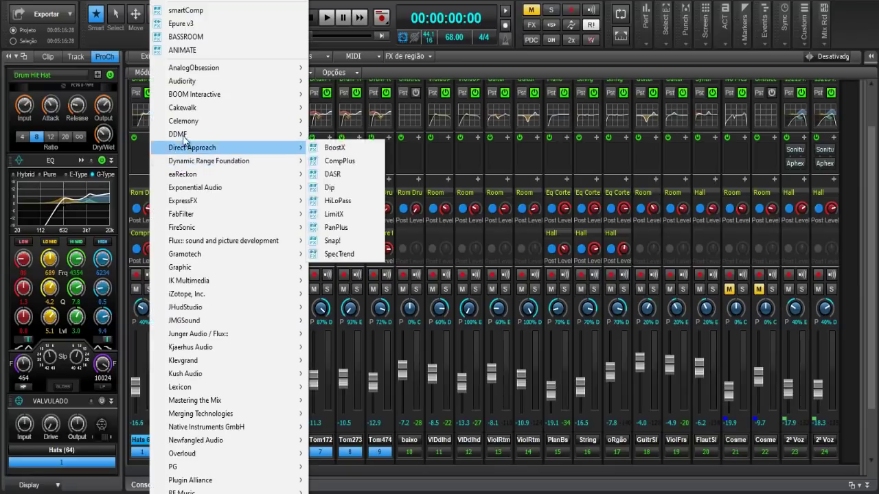
pyautogui.click(205, 17)
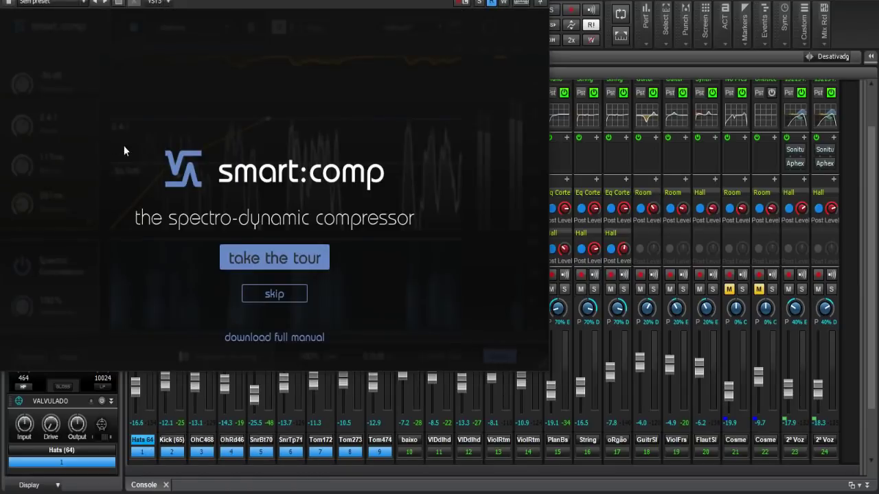
pyautogui.click(274, 294)
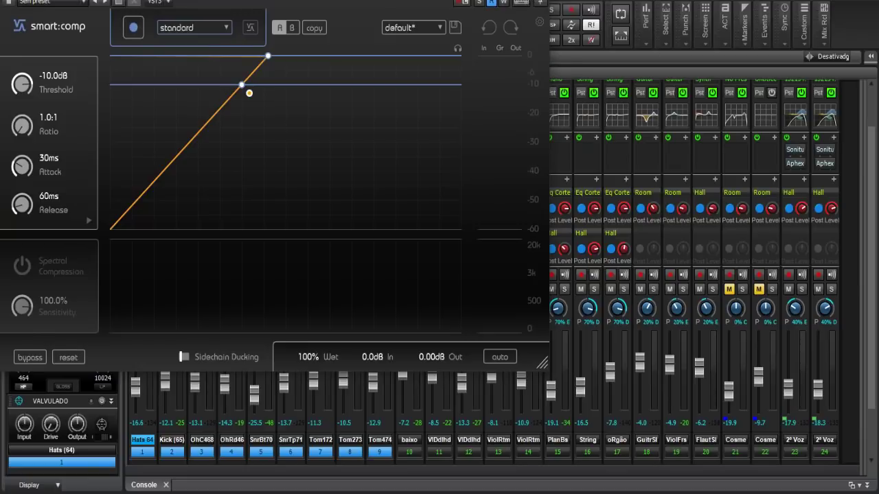
pyautogui.click(541, 1)
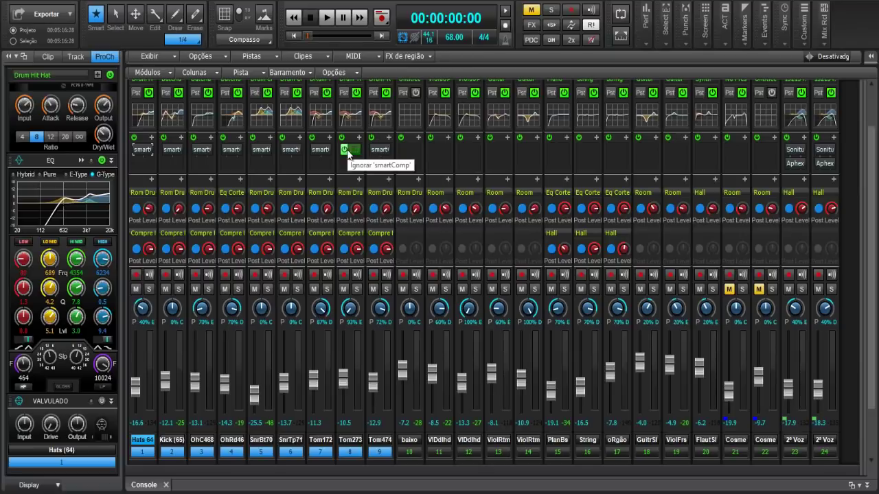
pyautogui.hotkey('ctrl', 'z')
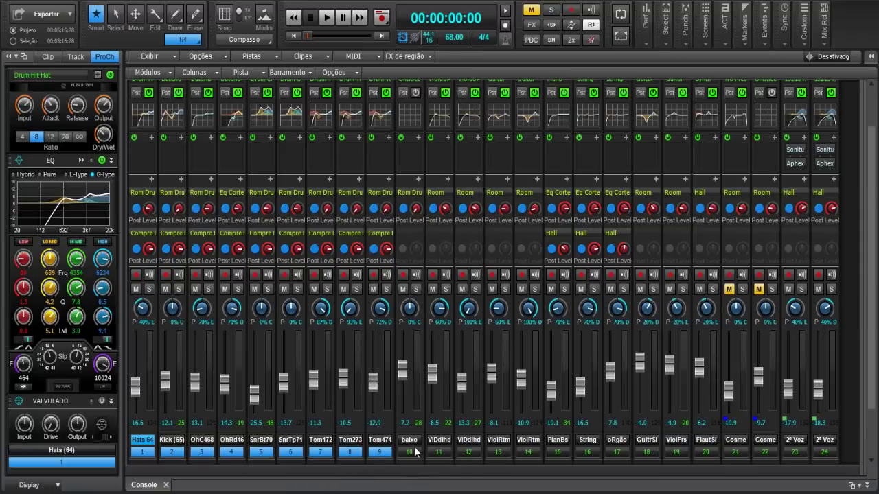
# Step: Add a Room send to tracks 10 to 13 together and set the high EQ band level to 2.7
pyautogui.moveTo(410, 453); pyautogui.dragTo(502, 453)
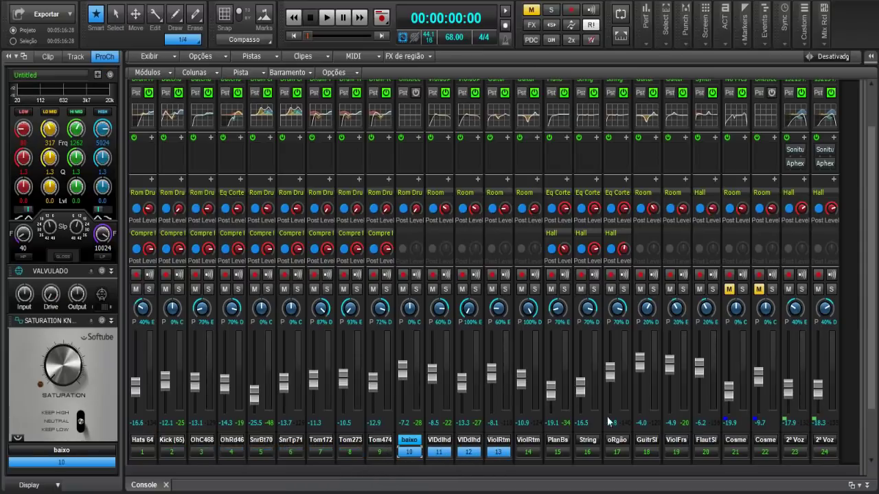
pyautogui.moveTo(861, 362); pyautogui.dragTo(870, 398)
pyautogui.press('ctrl')
pyautogui.click(417, 237)
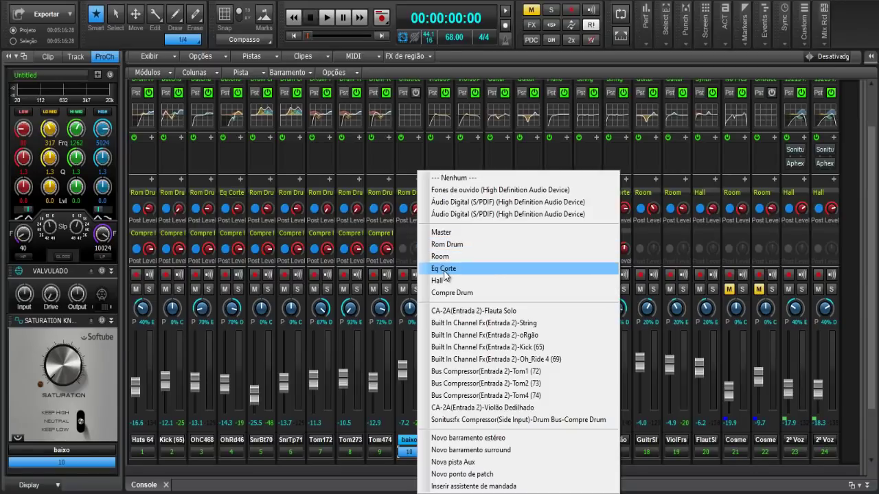
pyautogui.click(443, 256)
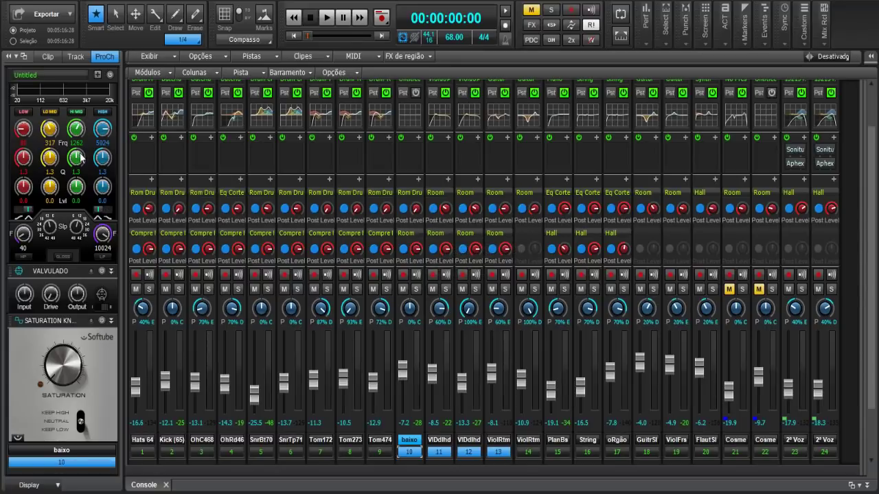
pyautogui.moveTo(99, 185); pyautogui.dragTo(101, 185)
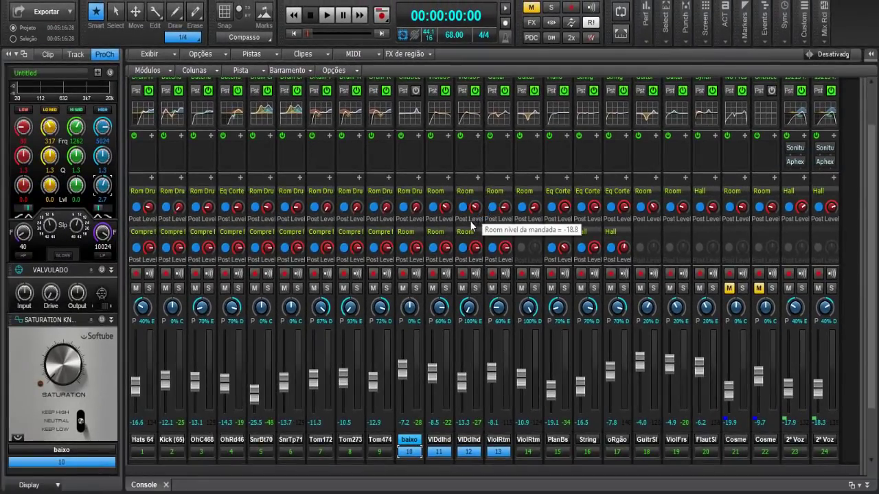
# Step: Select drum tracks 1 to 9 in the console
pyautogui.scroll(-2, 165, 417)
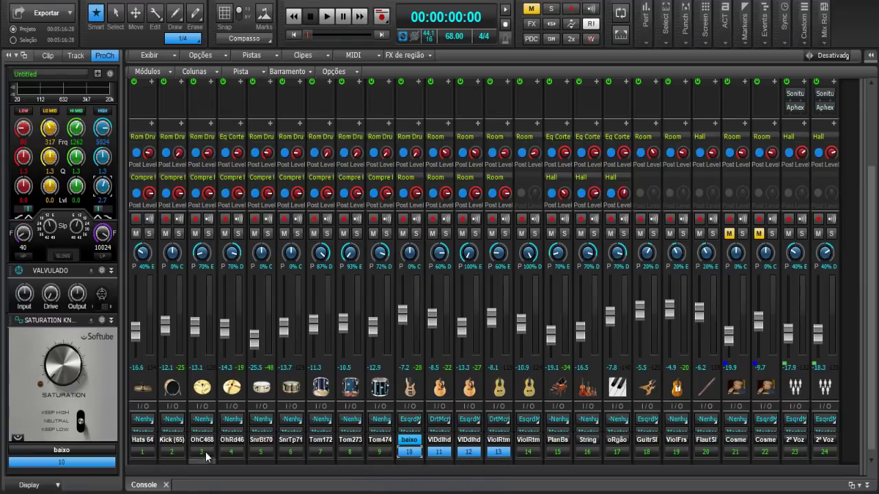
pyautogui.moveTo(379, 454); pyautogui.dragTo(142, 456)
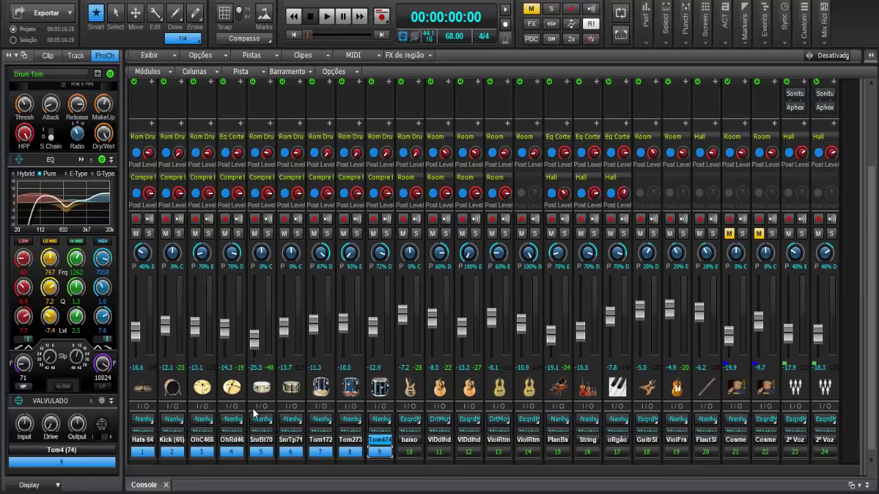
# Step: Assign the selected drum tracks' volume faders to group A, and clear that group
pyautogui.moveTo(256, 307)
pyautogui.rightClick(256, 310)
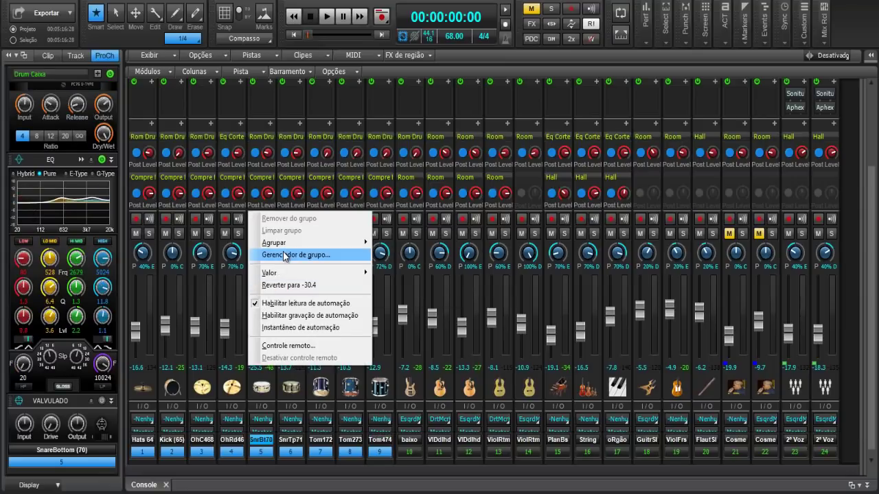
pyautogui.moveTo(294, 248)
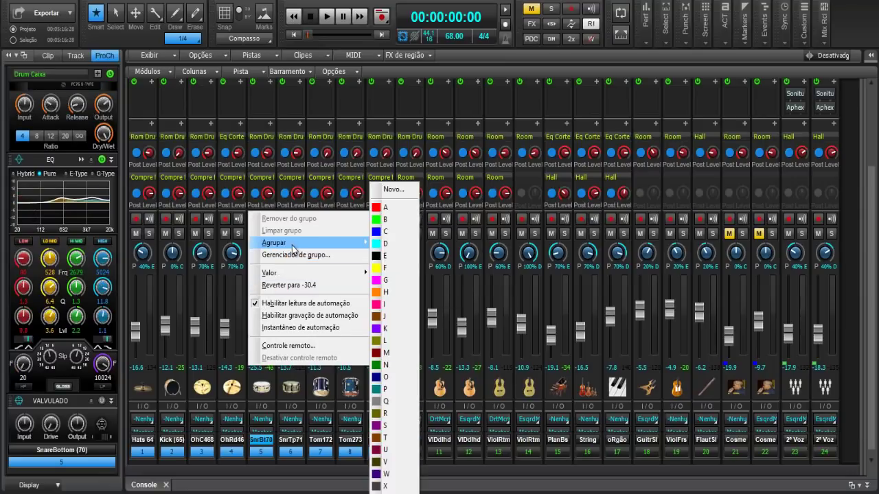
pyautogui.click(395, 211)
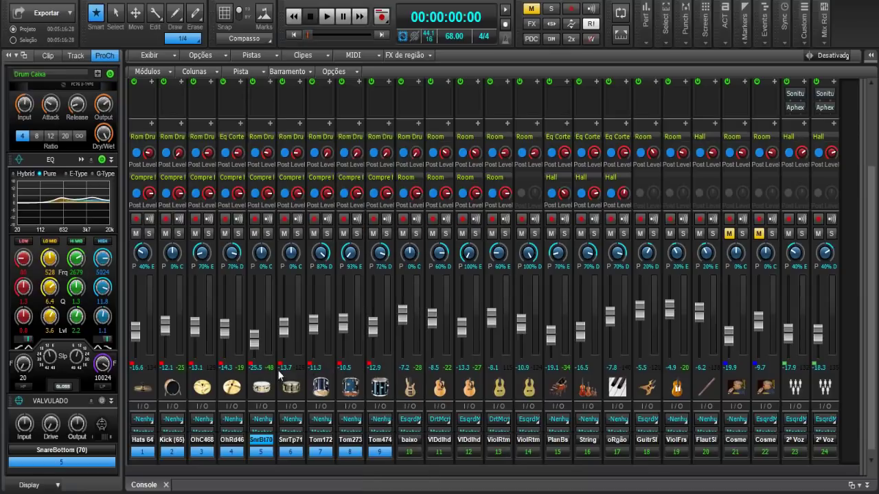
pyautogui.rightClick(371, 369)
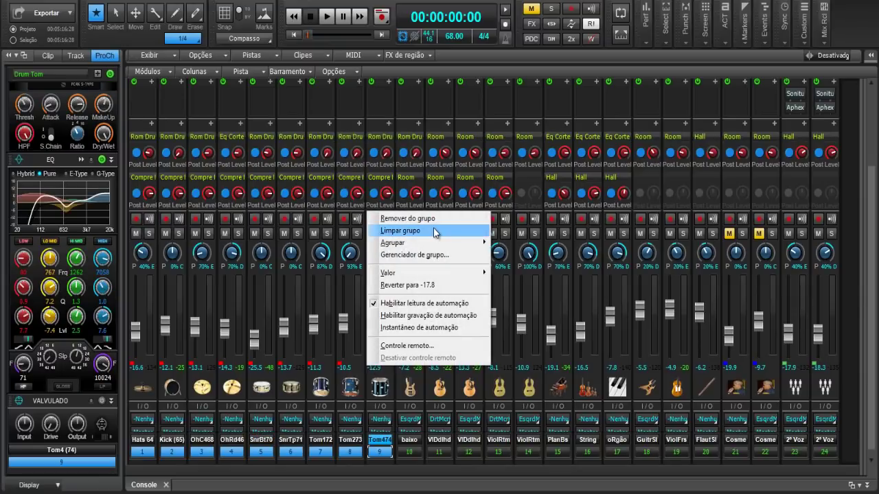
pyautogui.click(434, 232)
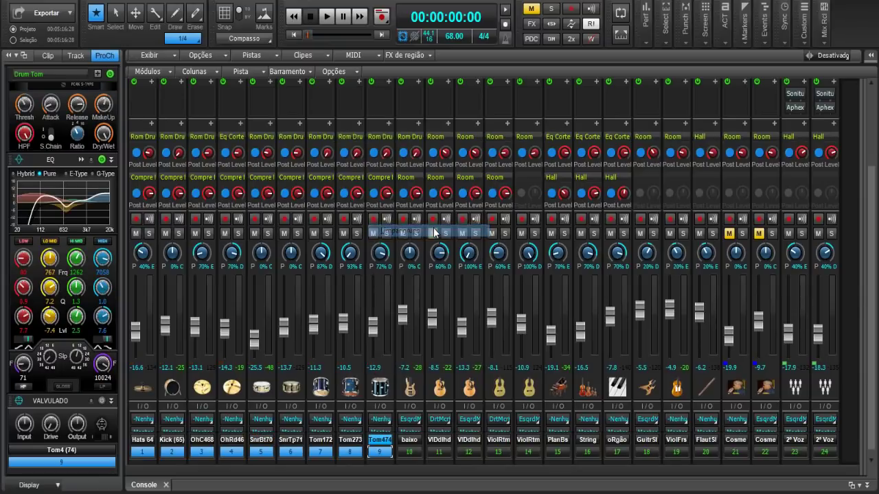
# Step: Create a new control group named Bateria in red for the volume faders of drum tracks 1 to 9
pyautogui.click(359, 361)
pyautogui.rightClick(359, 361)
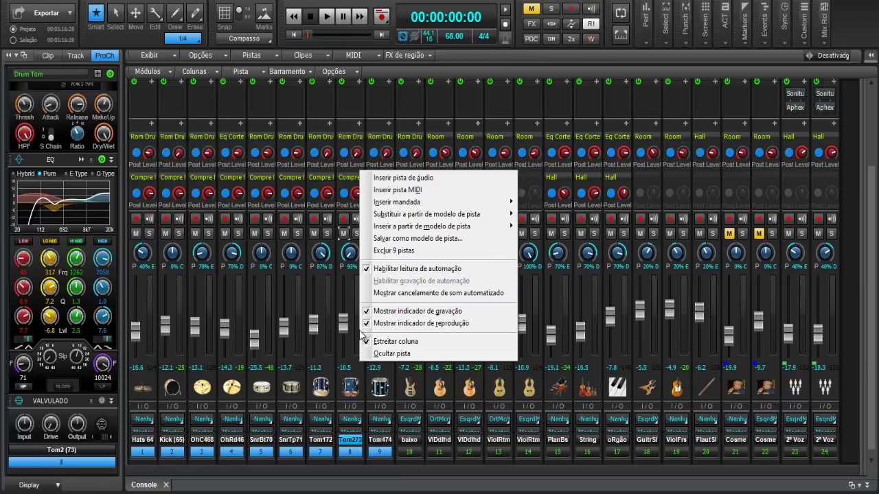
pyautogui.click(319, 301)
pyautogui.rightClick(319, 301)
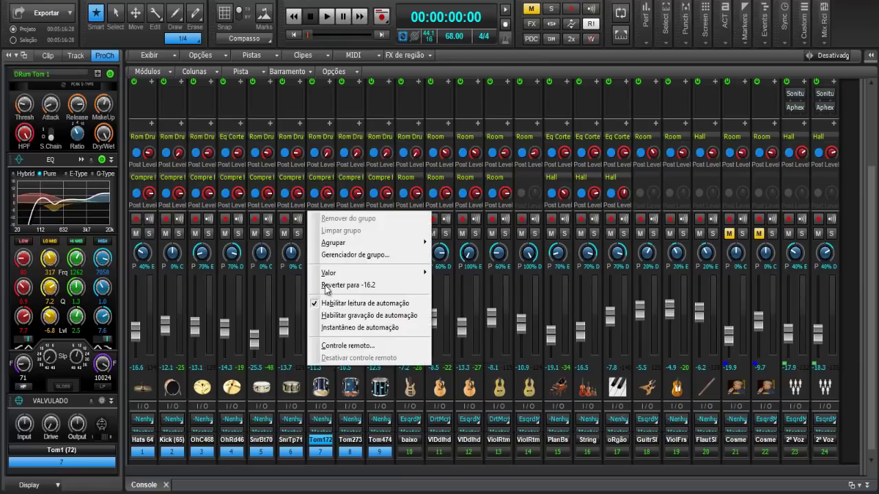
pyautogui.moveTo(340, 246)
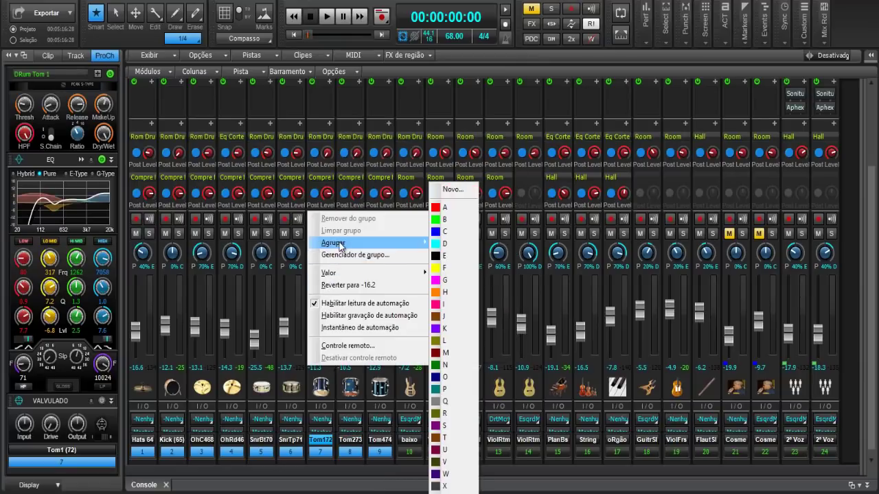
pyautogui.click(471, 192)
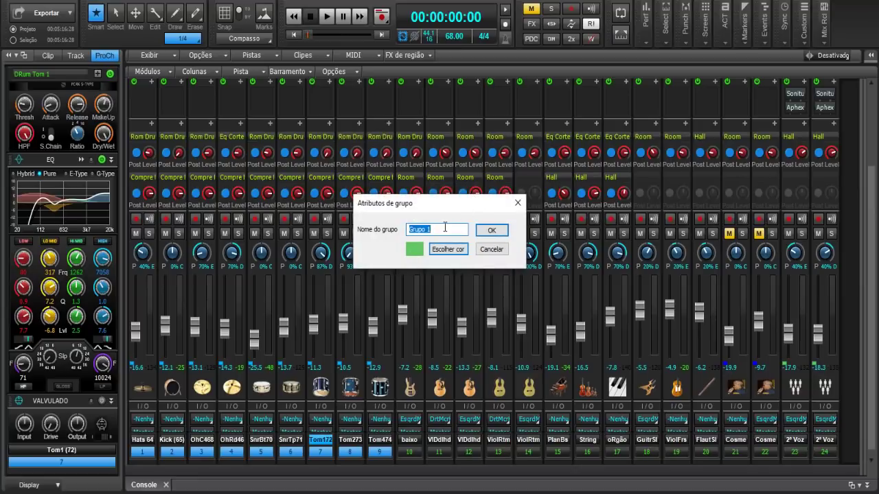
pyautogui.write('Bateria')
pyautogui.click(450, 250)
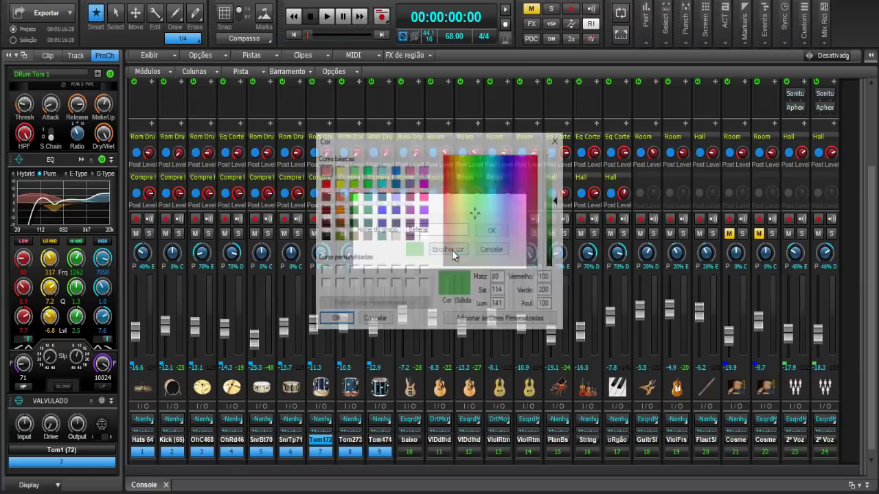
pyautogui.click(325, 184)
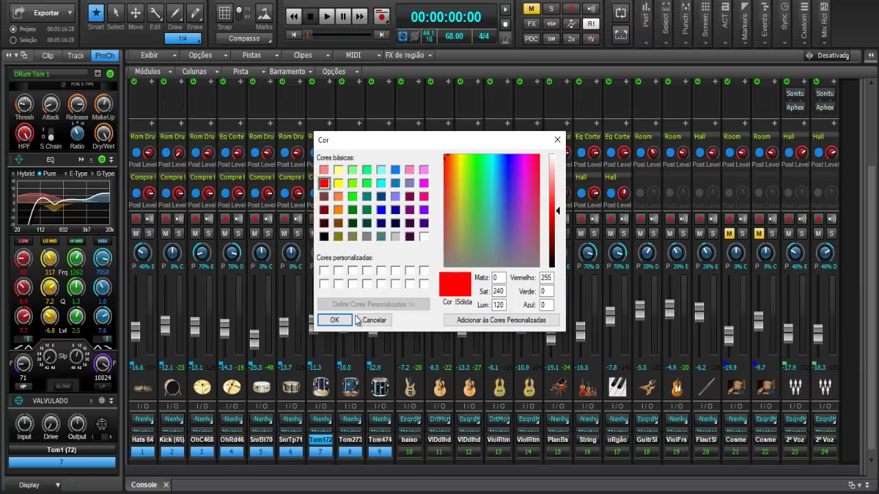
pyautogui.click(335, 320)
pyautogui.click(493, 232)
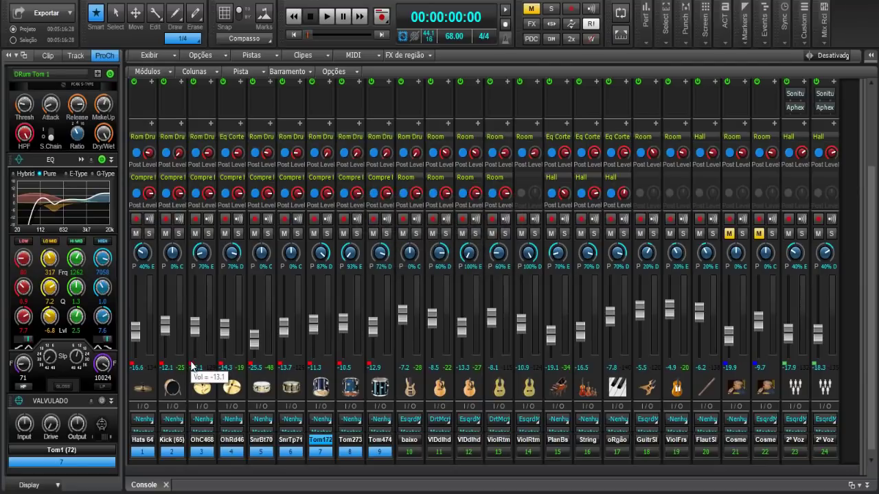
# Step: Raise the grouped drum volume faders together by about 0.9 dB
pyautogui.moveTo(251, 349); pyautogui.dragTo(217, 340)
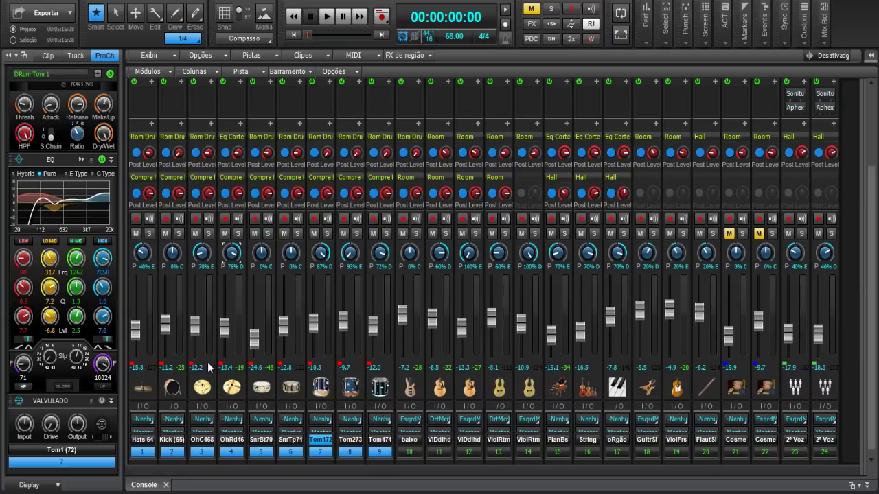
# Step: Clear the control group from the volume faders of drum tracks 1 to 9
pyautogui.rightClick(204, 353)
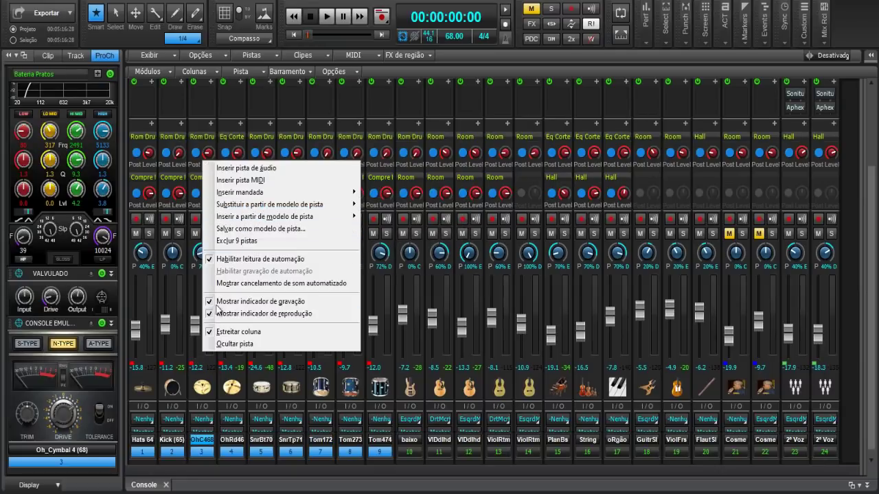
pyautogui.click(196, 367)
pyautogui.rightClick(195, 366)
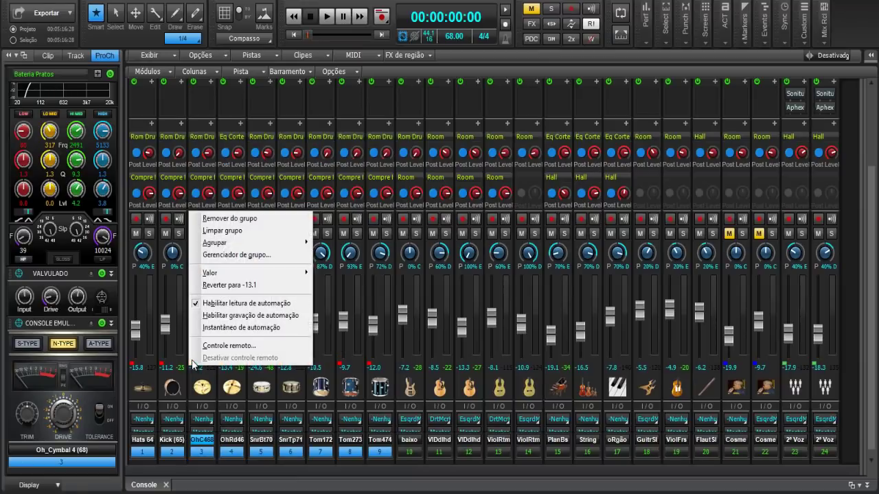
pyautogui.click(233, 231)
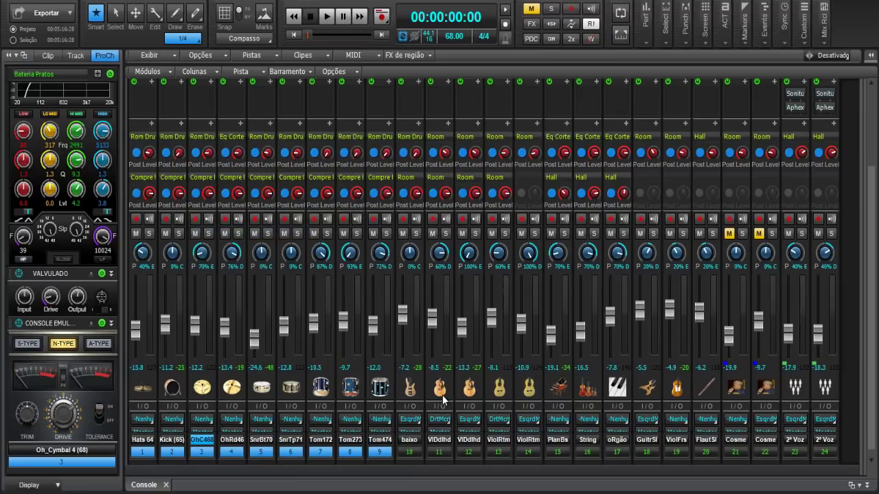
# Step: Assign the solo controls of drum tracks 1 to 9 to group A
pyautogui.rightClick(209, 238)
pyautogui.moveTo(275, 272)
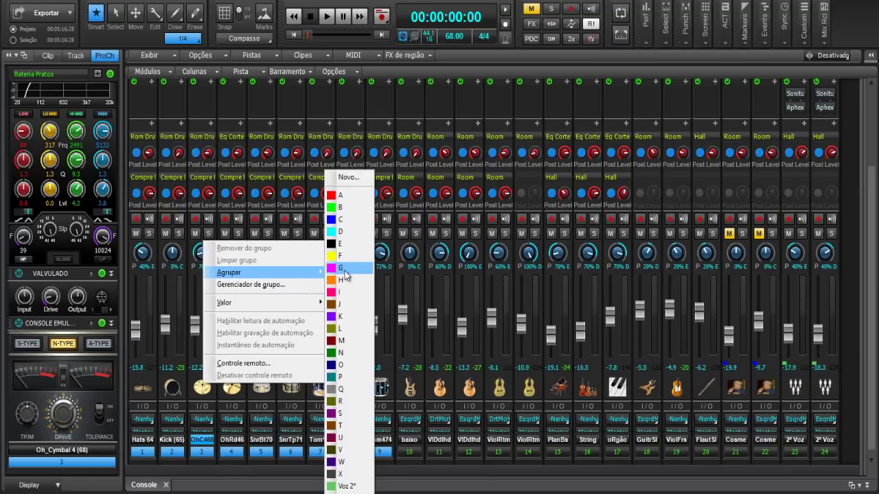
pyautogui.click(346, 197)
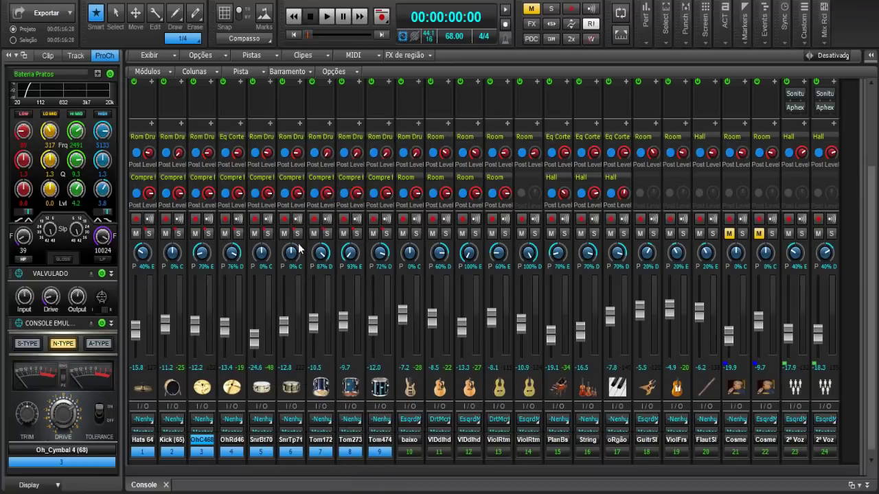
# Step: Toggle solo on and off for the grouped drum tracks
pyautogui.click(357, 234)
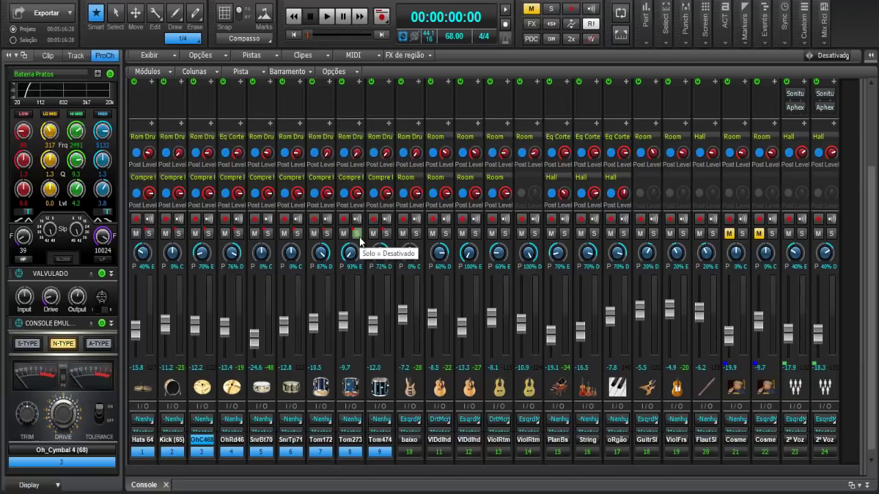
pyautogui.click(357, 234)
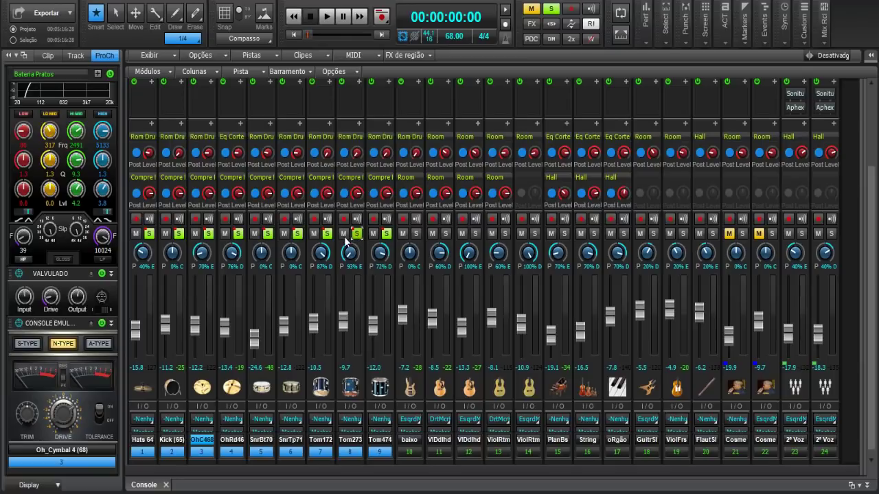
pyautogui.click(386, 235)
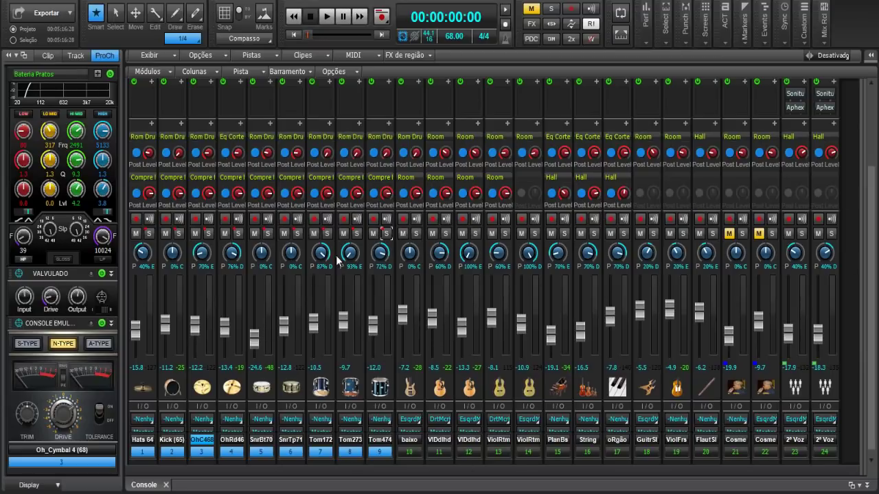
pyautogui.click(310, 234)
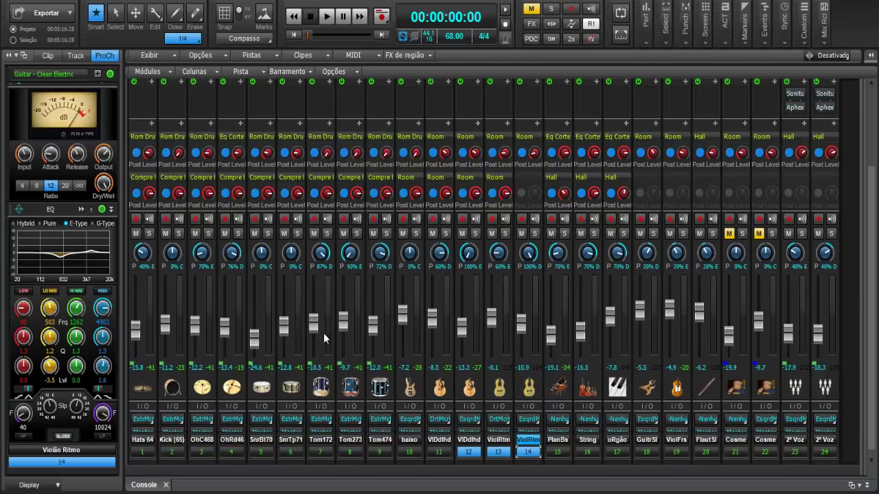
# Step: Lower the grouped drum volume faders together by about 1.1 dB
pyautogui.moveTo(343, 321); pyautogui.dragTo(351, 328)
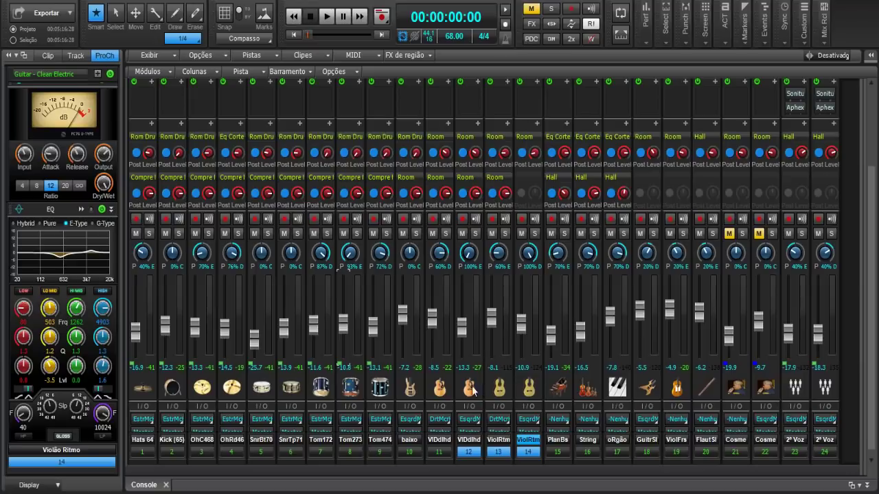
# Step: Create a dark purple control group named Vl for the volume faders of guitar tracks 12 to 14, and lower them about 1.8 dB
pyautogui.rightClick(462, 332)
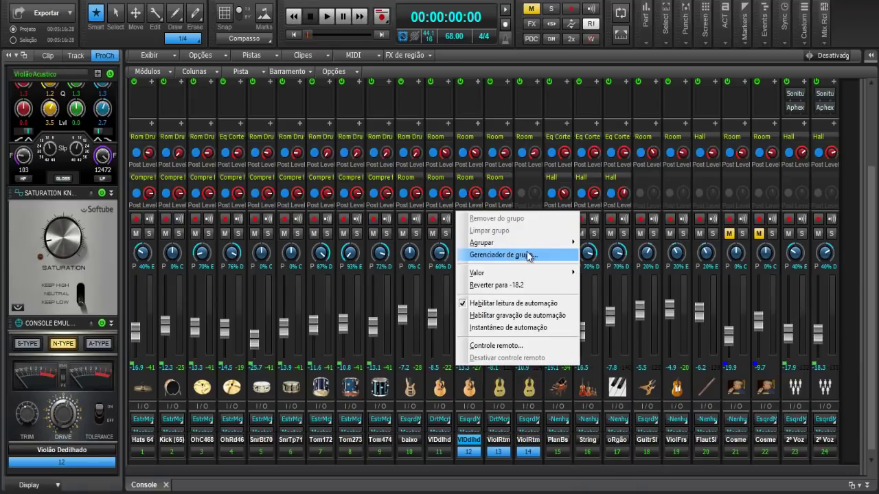
pyautogui.click(559, 255)
pyautogui.write('Vl')
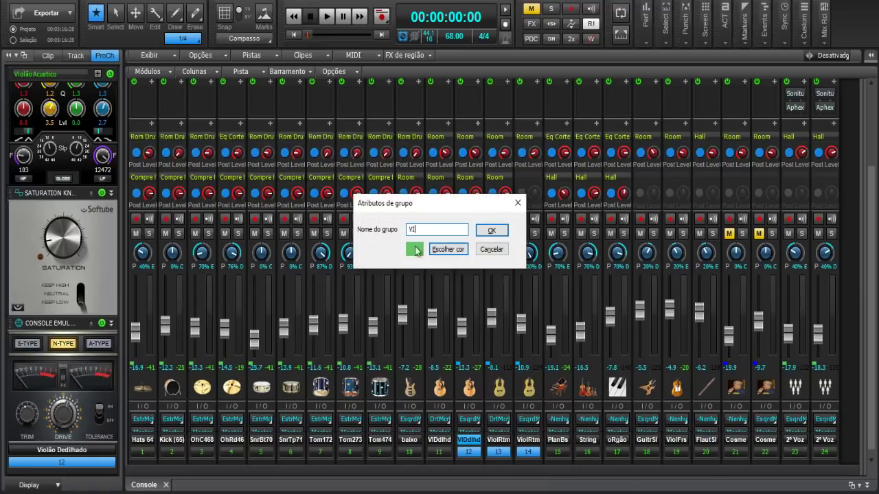
pyautogui.click(444, 252)
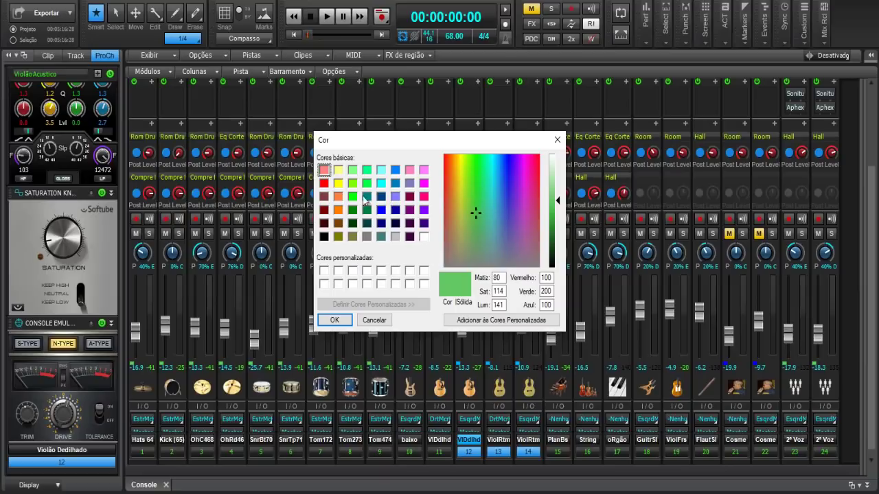
pyautogui.click(409, 223)
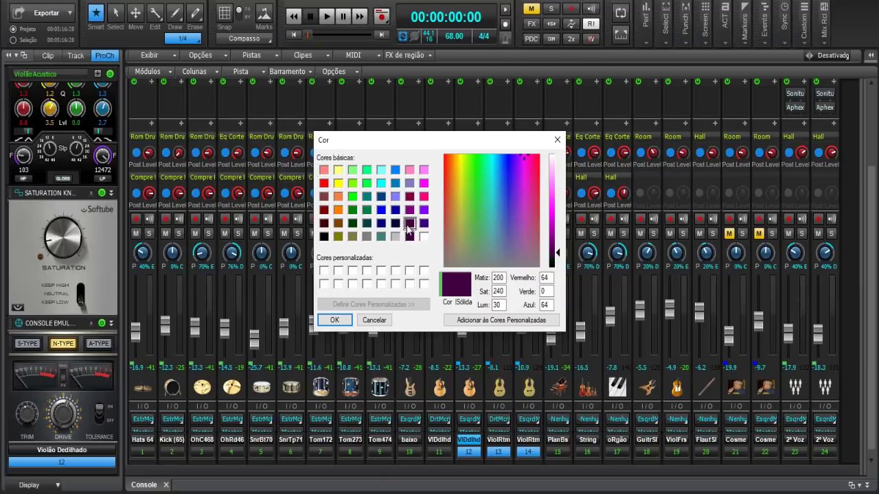
pyautogui.click(339, 321)
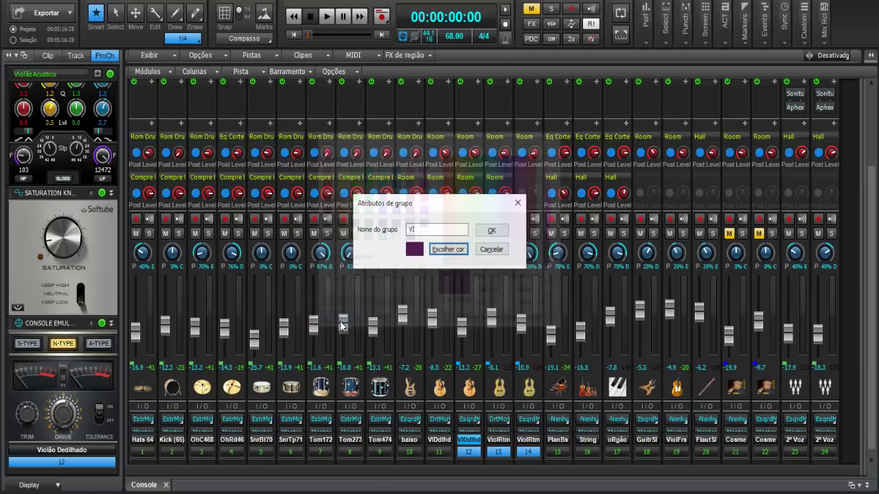
pyautogui.click(489, 233)
pyautogui.moveTo(493, 320); pyautogui.dragTo(493, 323)
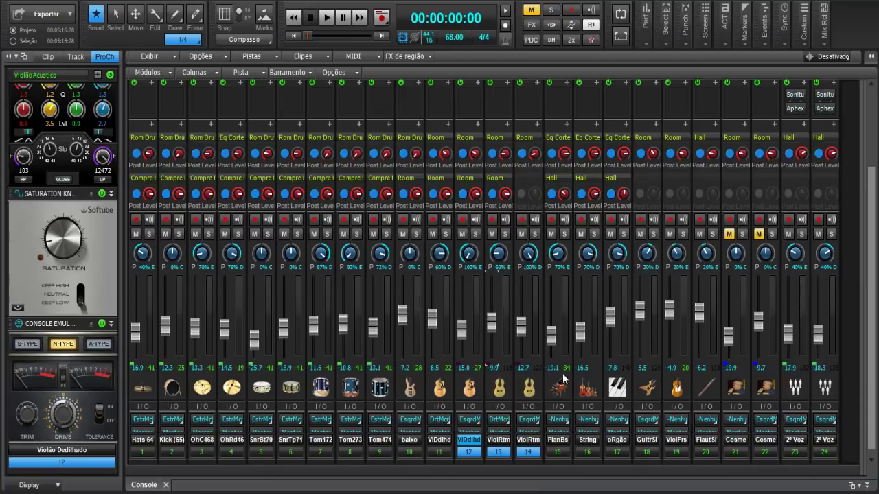
# Step: Adjust the piano track 15 volume fader in coarse and fine increments, ending at -15.8 dB
pyautogui.moveTo(487, 348)
pyautogui.scroll(4, 551, 332)
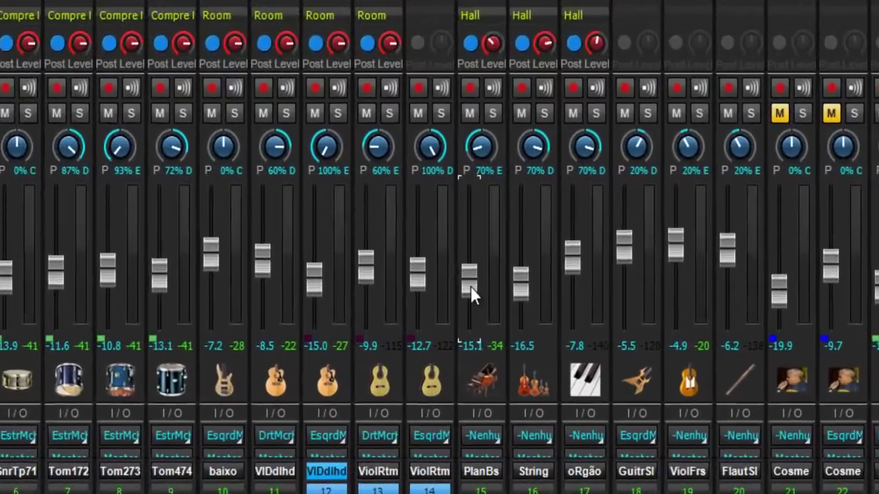
pyautogui.scroll(-5, 470, 287)
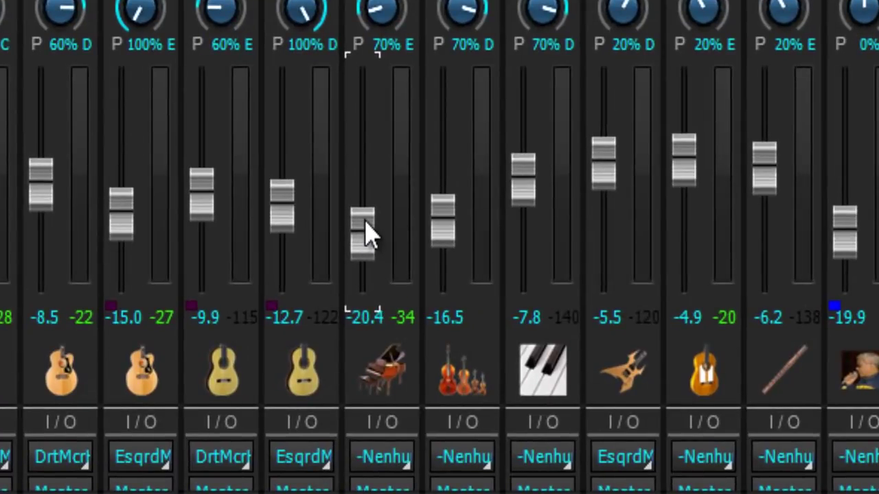
pyautogui.scroll(7, 365, 234)
pyautogui.press('shift')
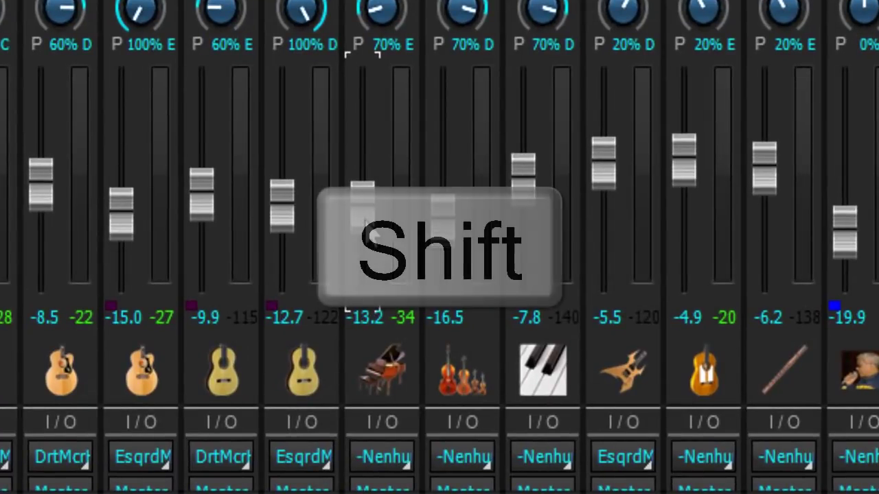
pyautogui.scroll(-4, 366, 227)
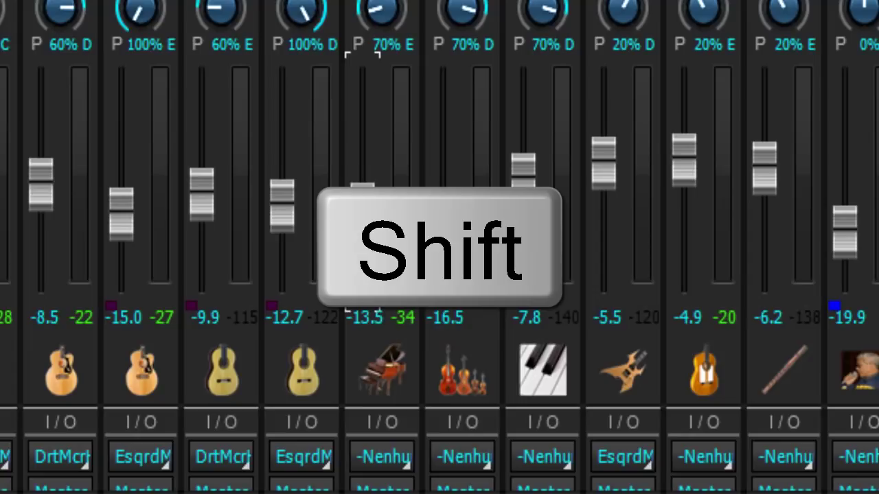
pyautogui.scroll(-5, 361, 215)
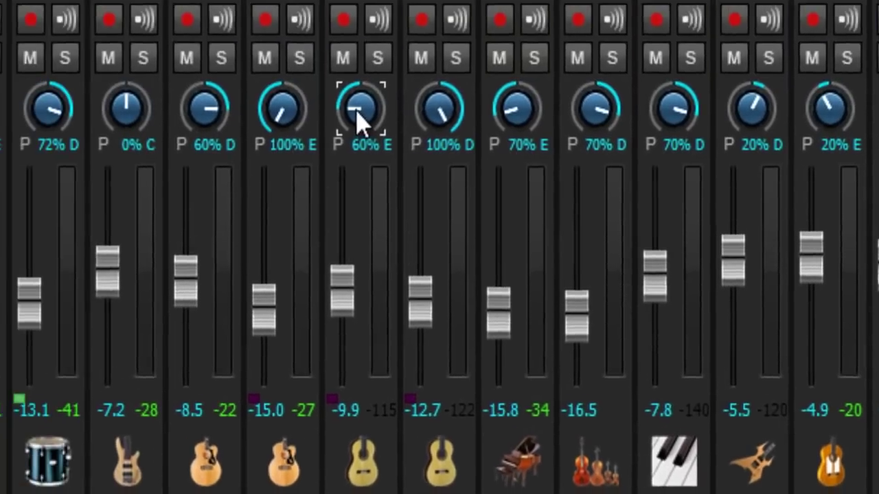
# Step: Set the pan of rhythm guitar track 13 to 53% E
pyautogui.scroll(-2, 221, 15)
pyautogui.scroll(-3, 451, 189)
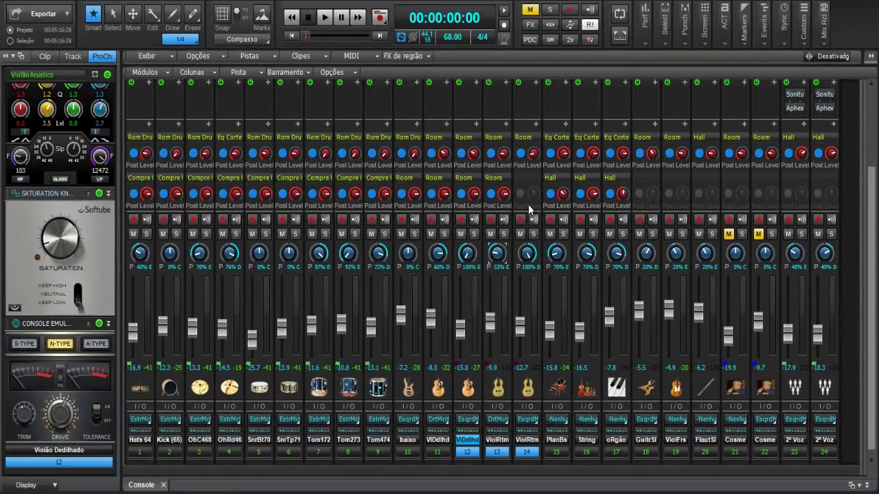
# Step: Expand Violão Ritmo track 13 in the track view to set its volume to -8.3 dB, and return to the console
pyautogui.click(867, 486)
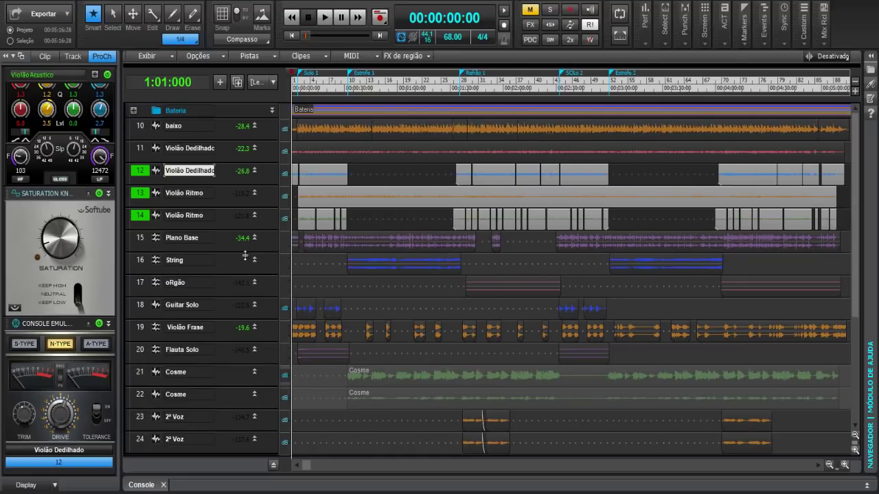
pyautogui.moveTo(248, 205); pyautogui.dragTo(245, 305)
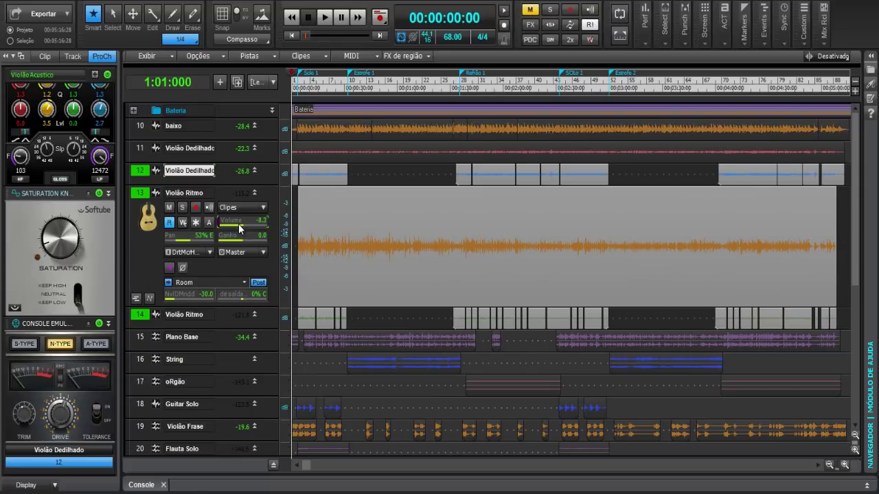
pyautogui.click(140, 485)
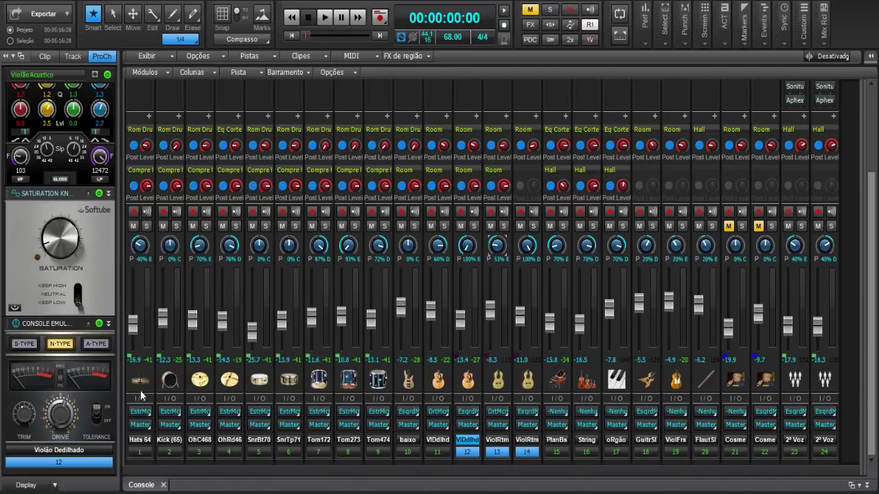
# Step: Collapse the inspector and select only guitar track 12 in the console
pyautogui.click(7, 56)
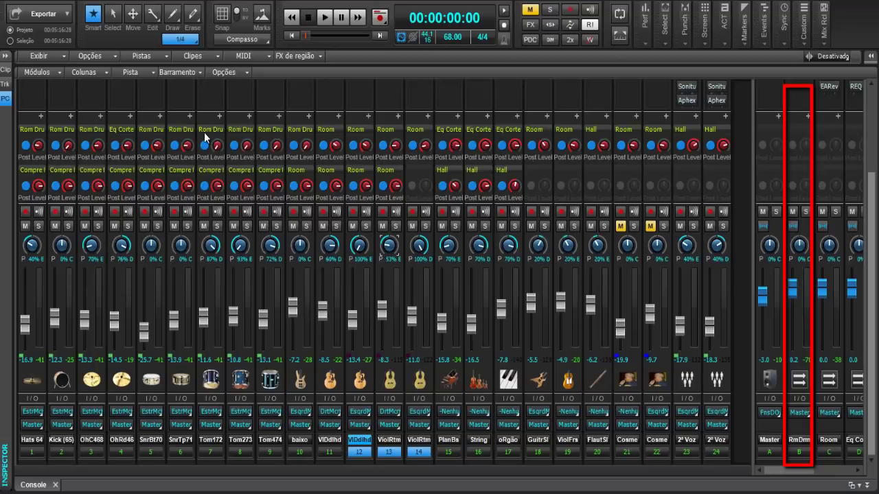
pyautogui.click(369, 455)
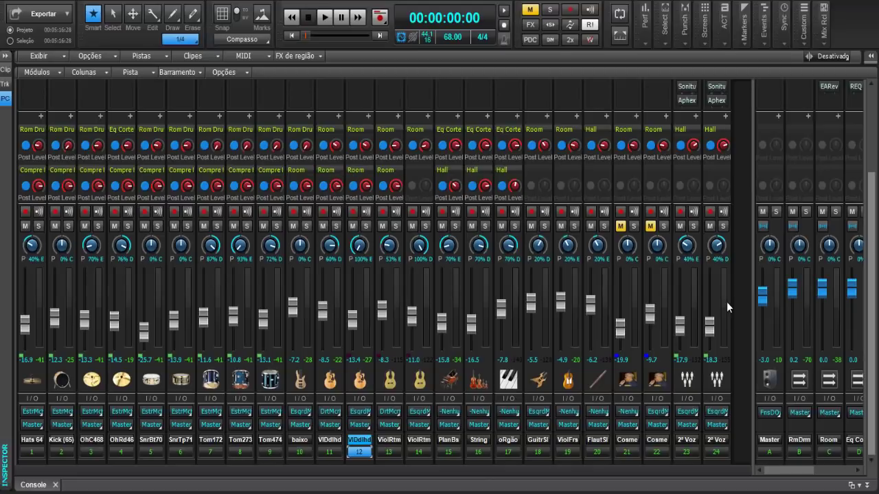
# Step: Select the tracks that send to the Room bus, and replace that selection with the tracks that send to the RmDrm bus
pyautogui.press('alt')
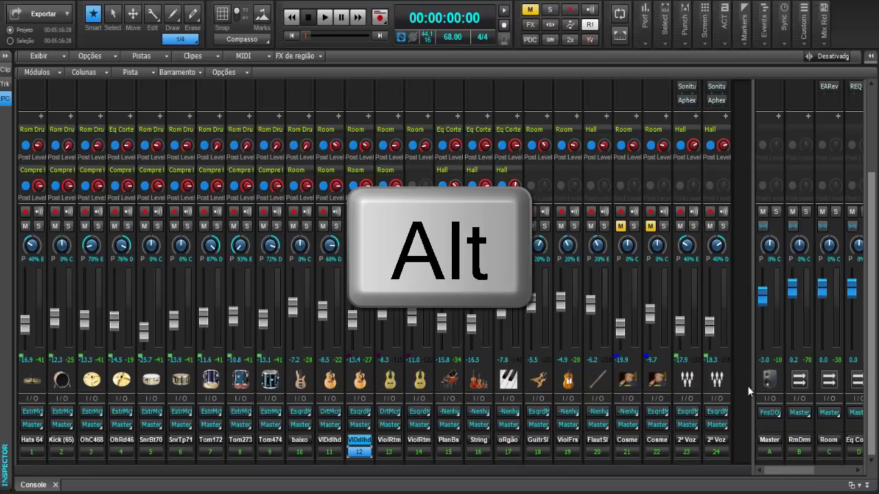
pyautogui.click(831, 452)
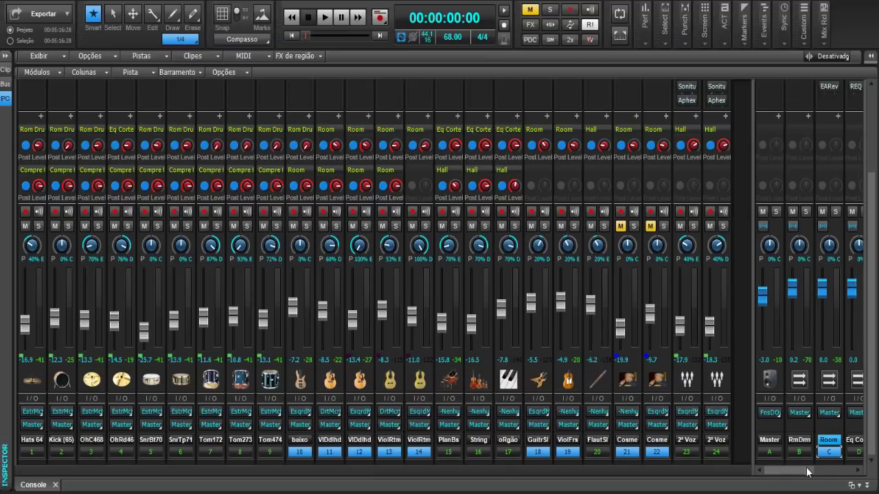
pyautogui.click(826, 454)
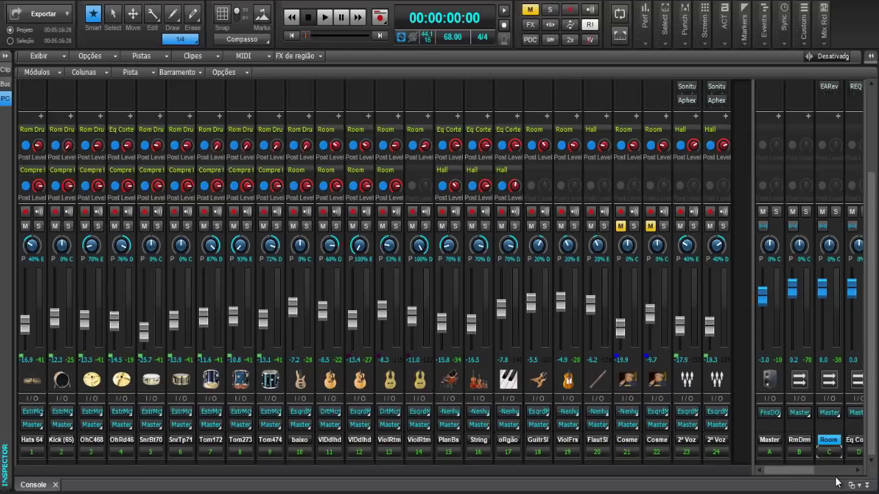
pyautogui.click(800, 453)
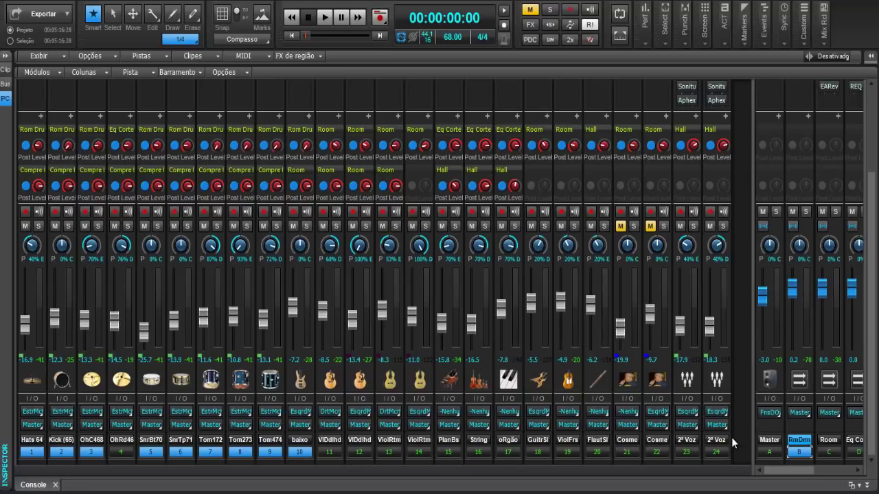